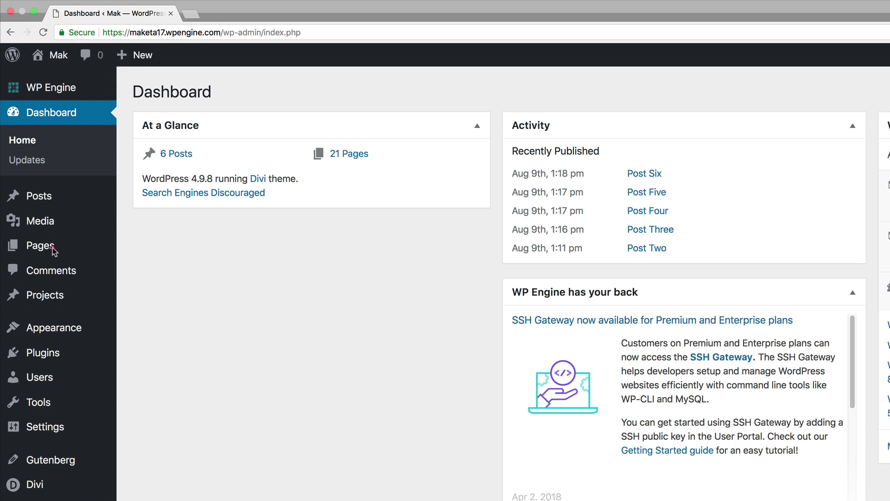
# Create a new WordPress page titled 'Drag and drop' and open it in Divi Builder.
pyautogui.click(28, 148)
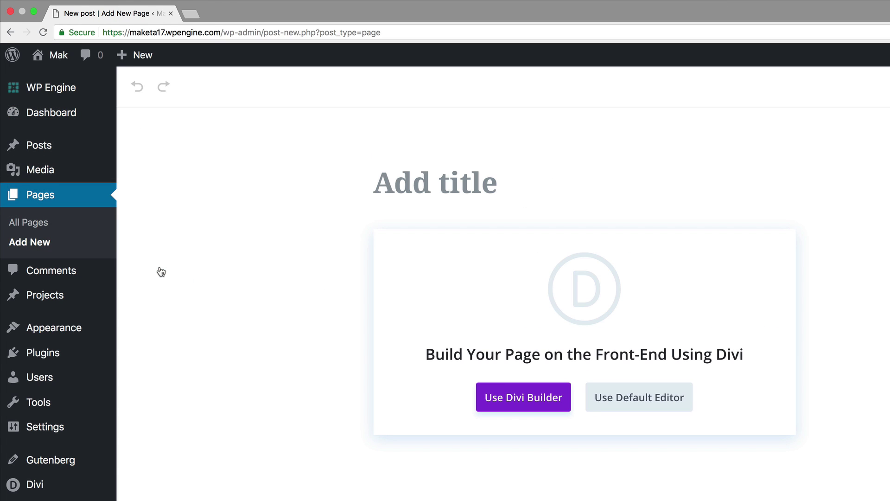
pyautogui.click(484, 183)
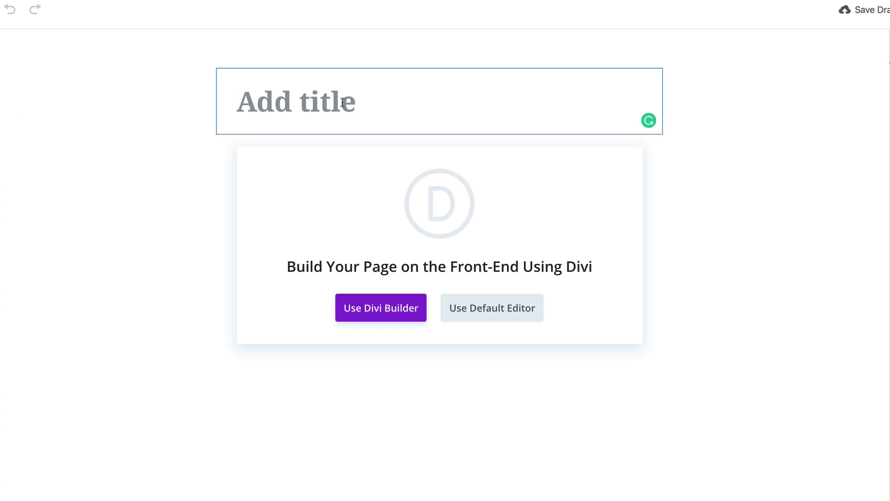
pyautogui.write('Drag and drop')
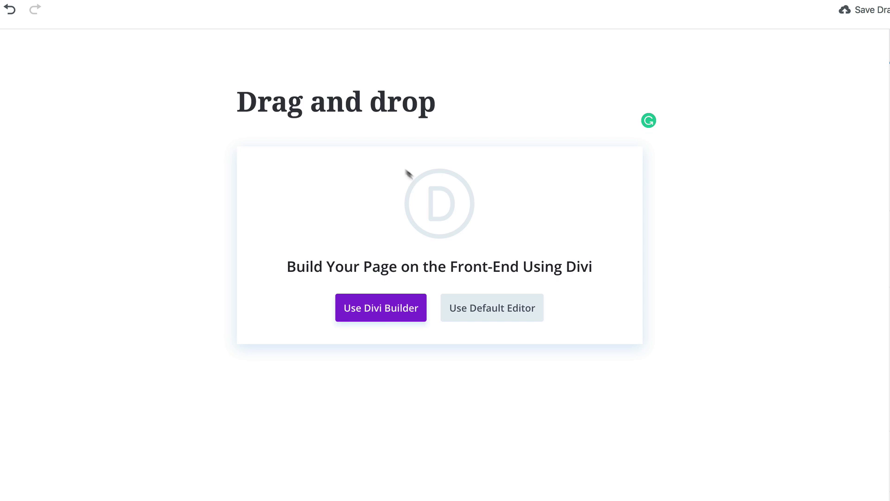
pyautogui.click(384, 311)
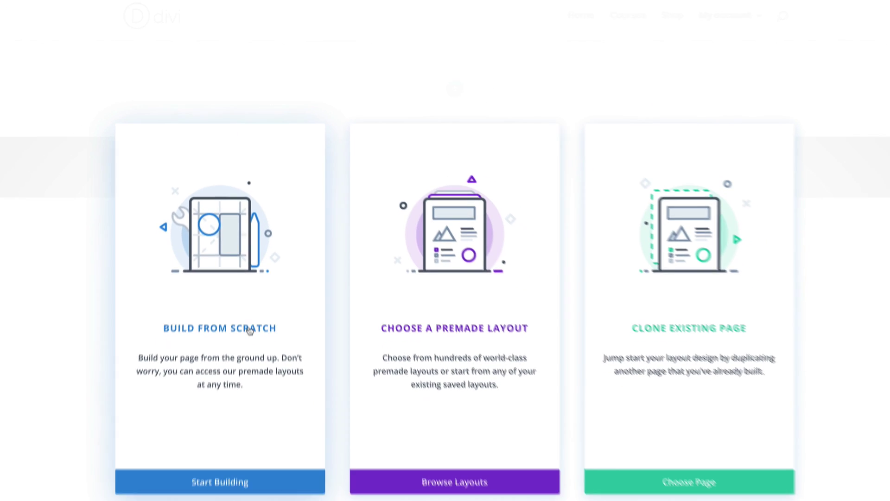
# Choose Build From Scratch and dismiss the Insert Row choices, leaving an empty section.
pyautogui.click(248, 308)
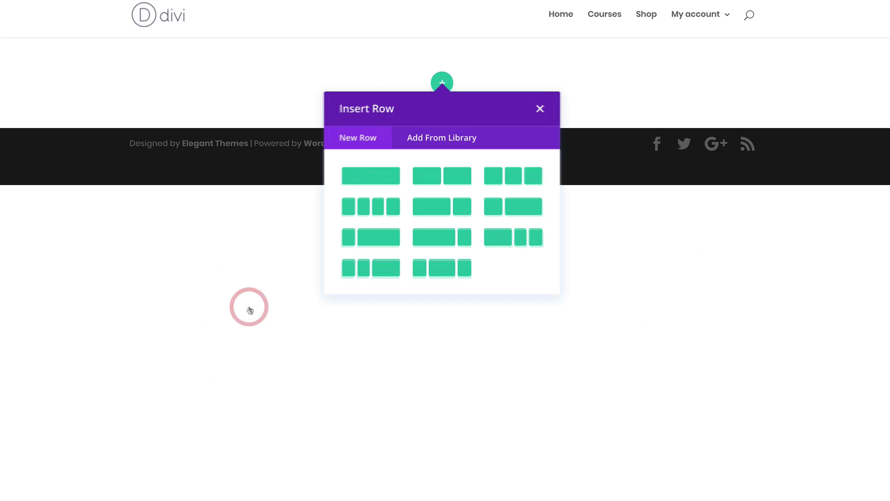
pyautogui.click(539, 109)
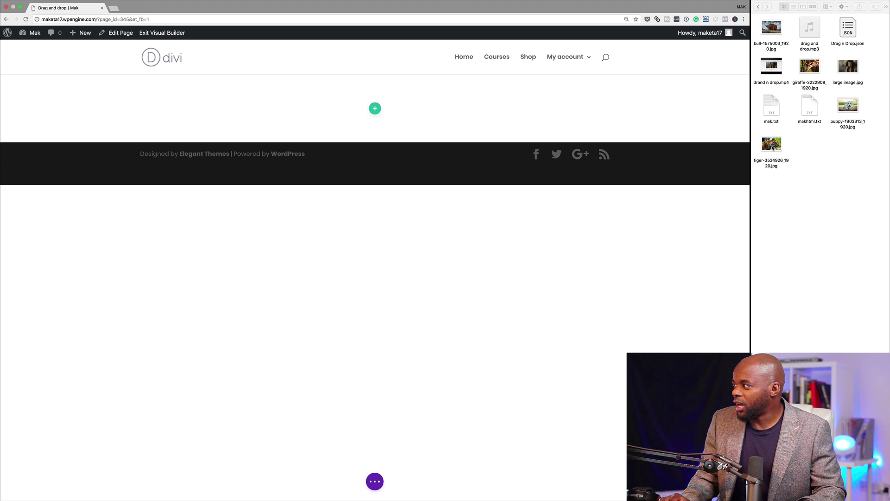
# Select tiger, mak.txt, drand n drop.mp4, bull, drag and drop.mp3, giraffe and puppy in Finder.
pyautogui.click(771, 145)
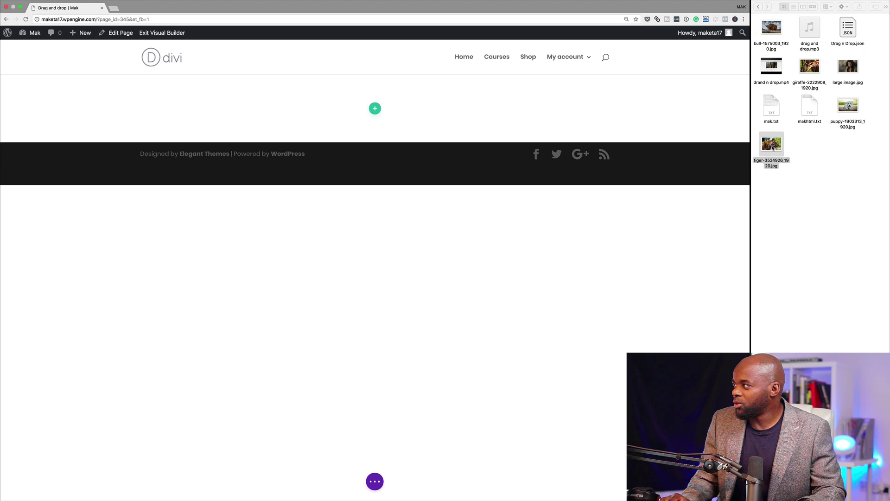
pyautogui.keyDown('super'); pyautogui.click(780, 113); pyautogui.keyUp('super')
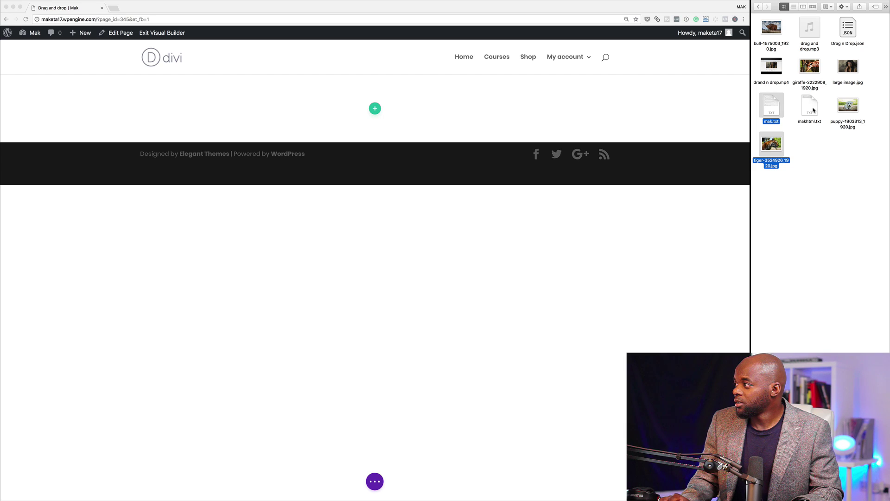
pyautogui.keyDown('super'); pyautogui.click(769, 67); pyautogui.keyUp('super')
pyautogui.keyDown('super'); pyautogui.click(771, 27); pyautogui.keyUp('super')
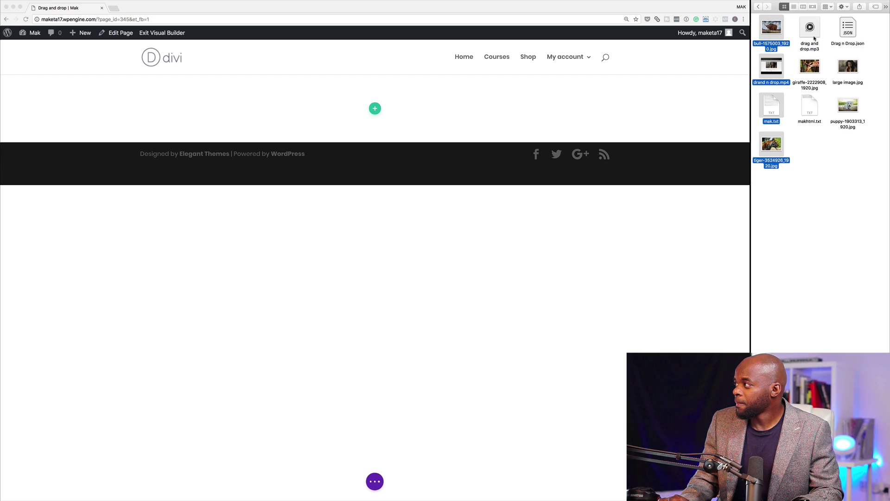
pyautogui.keyDown('super'); pyautogui.click(813, 36); pyautogui.keyUp('super')
pyautogui.keyDown('super'); pyautogui.click(814, 67); pyautogui.keyUp('super')
pyautogui.keyDown('super'); pyautogui.click(853, 107); pyautogui.keyUp('super')
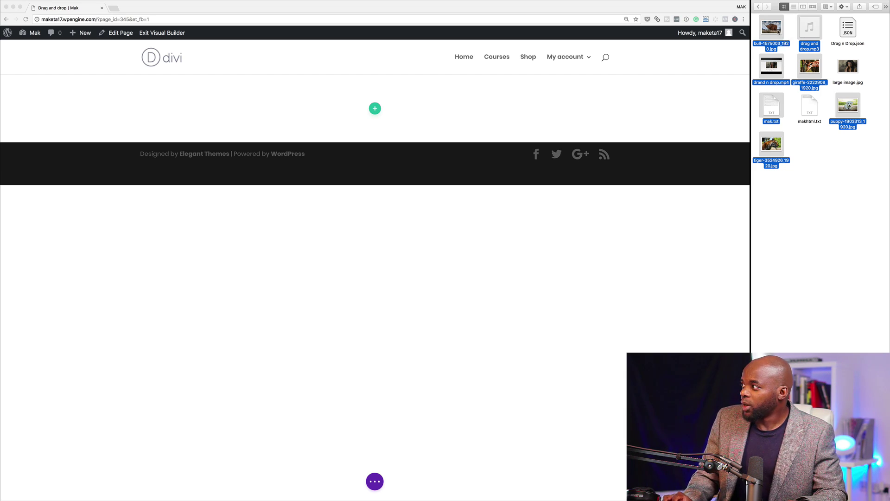
# Drop the seven selected files onto the empty page to generate text, audio, gallery and video modules.
pyautogui.moveTo(774, 29); pyautogui.dragTo(400, 99)
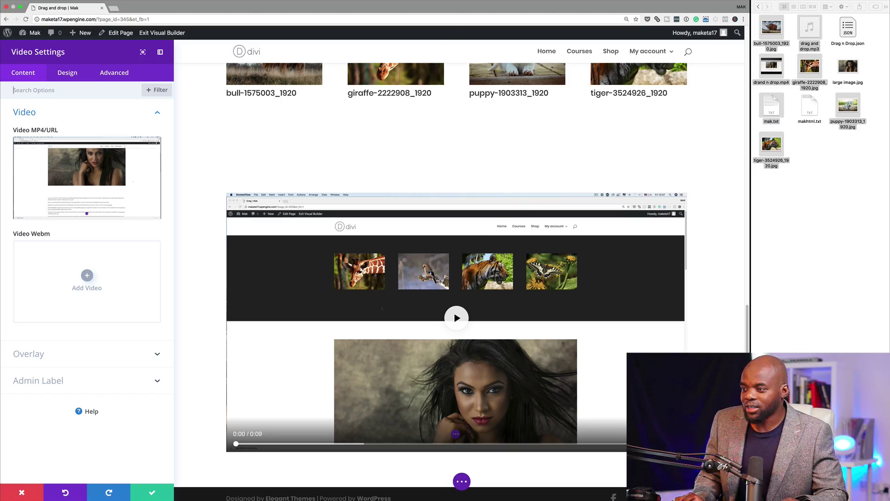
# Review the newly created modules and close the Video Settings panel.
pyautogui.scroll(-2, 465, 277)
pyautogui.scroll(5, 466, 276)
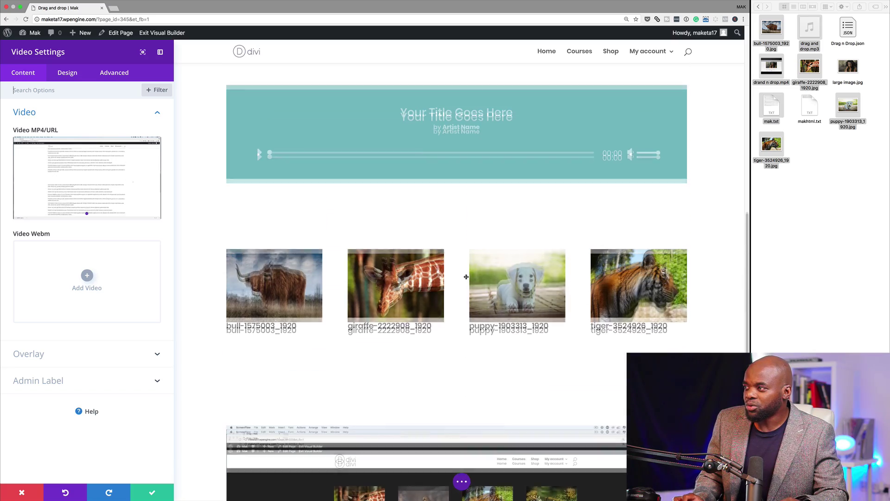
pyautogui.scroll(10, 466, 276)
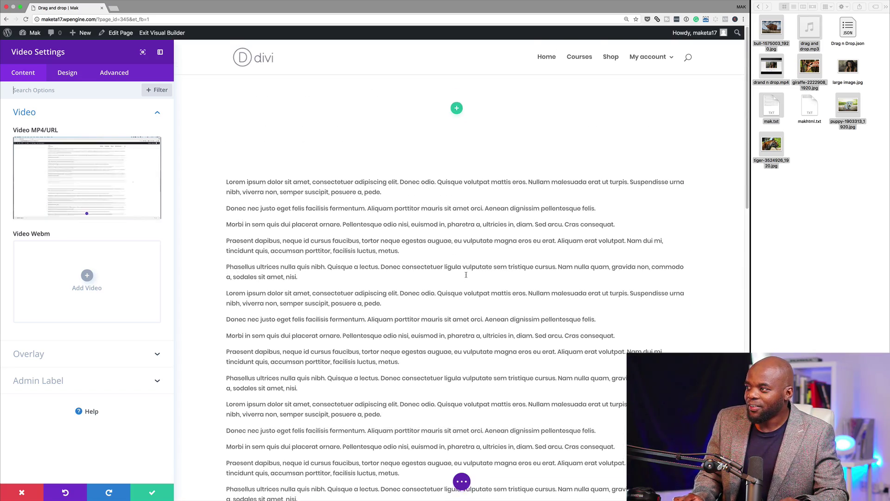
pyautogui.scroll(-15, 466, 274)
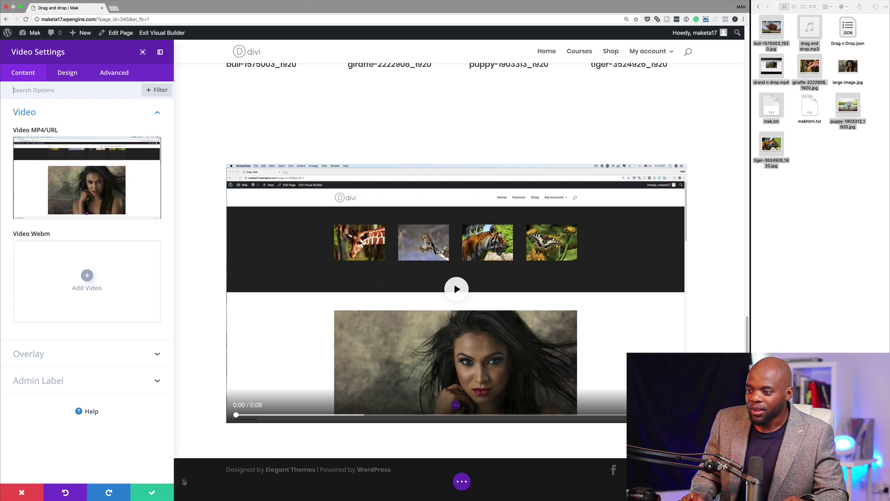
pyautogui.click(152, 492)
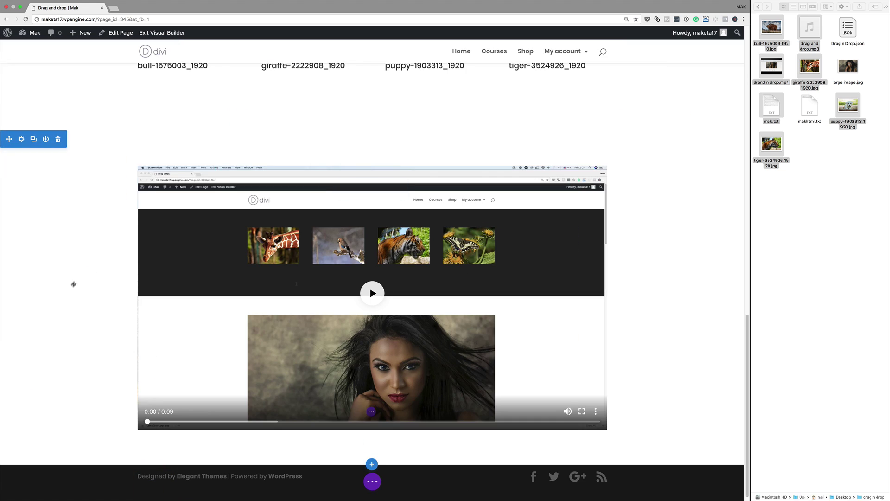
pyautogui.scroll(2, 73, 287)
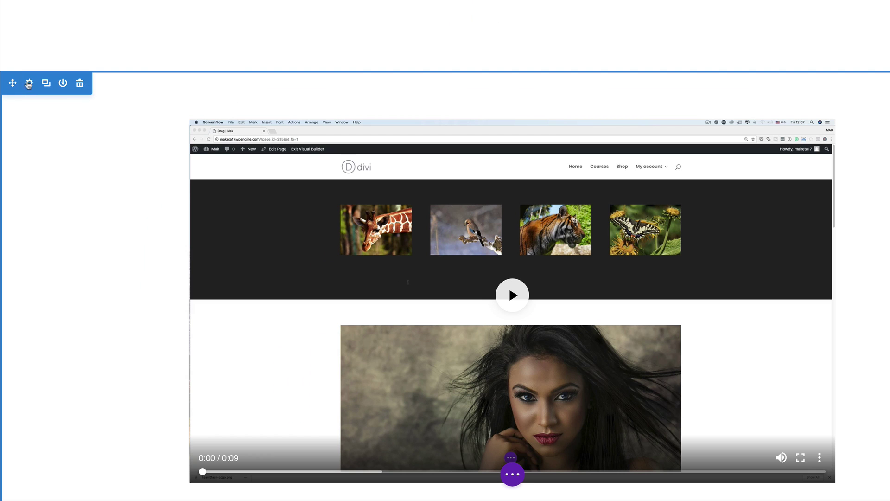
# Set the video section's background colour to dark grey and save the section settings.
pyautogui.click(31, 85)
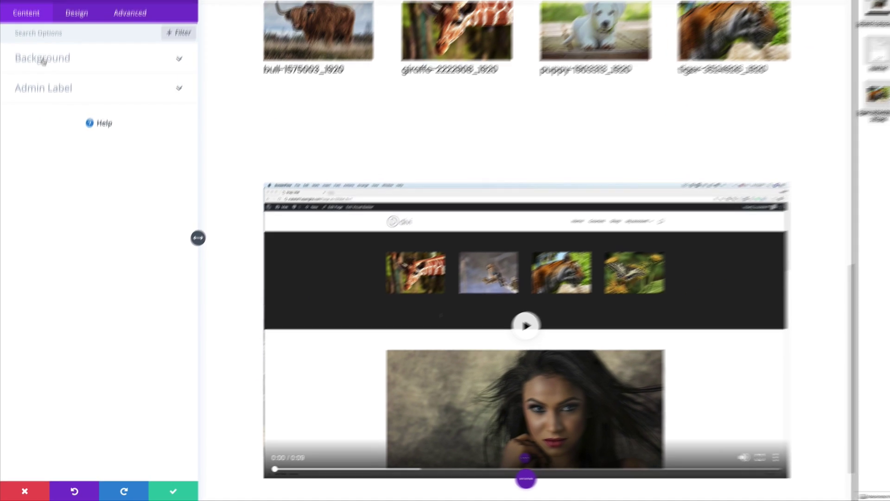
pyautogui.click(41, 80)
pyautogui.click(93, 158)
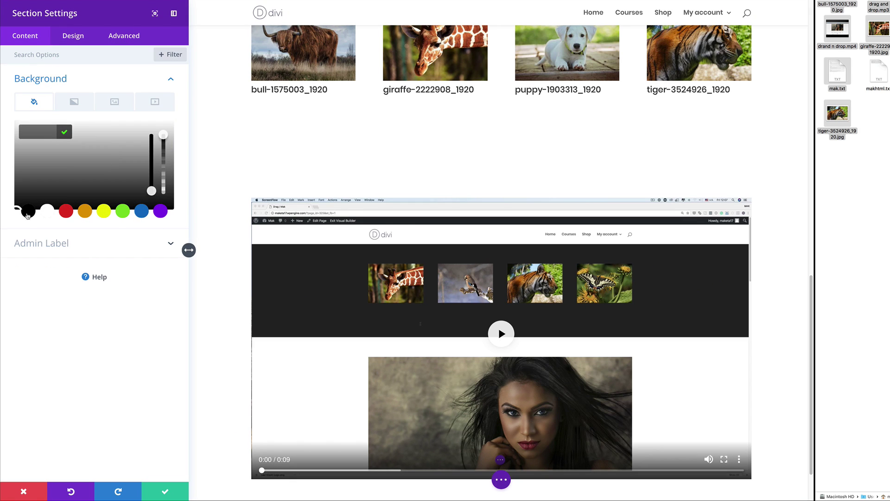
pyautogui.click(27, 212)
pyautogui.click(15, 205)
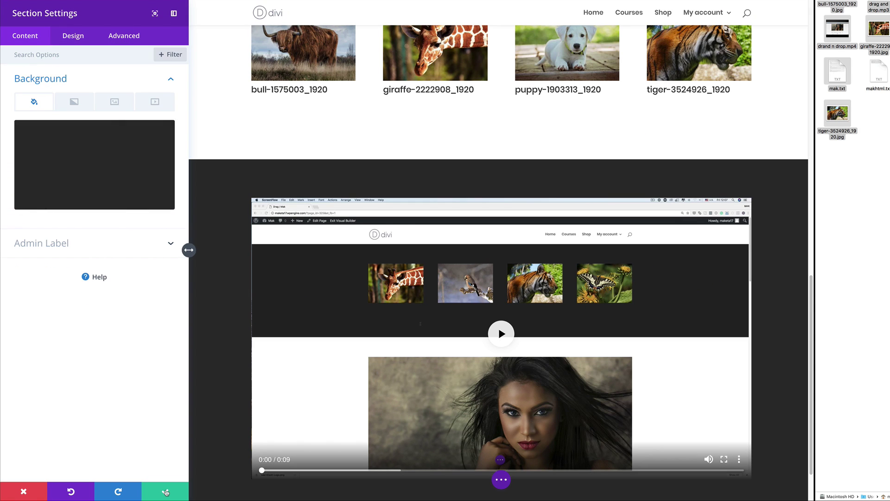
pyautogui.click(165, 490)
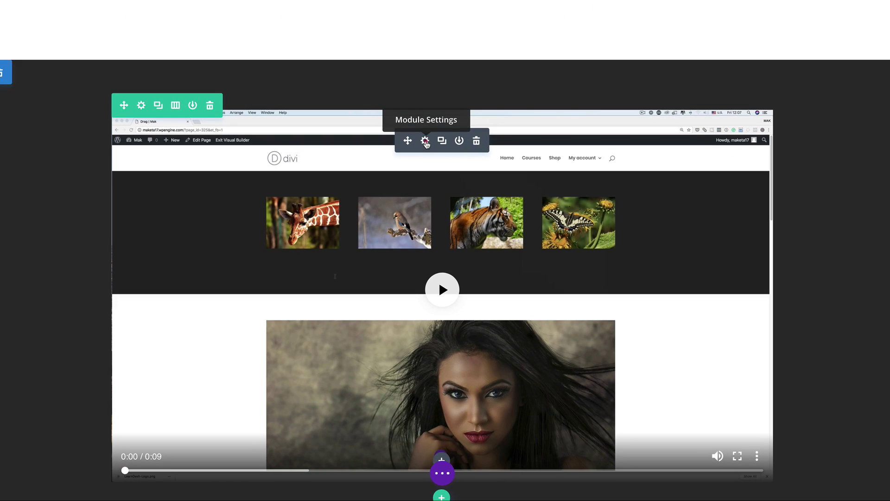
# Use the fashion portrait from the media library as the video's overlay image and save.
pyautogui.click(425, 141)
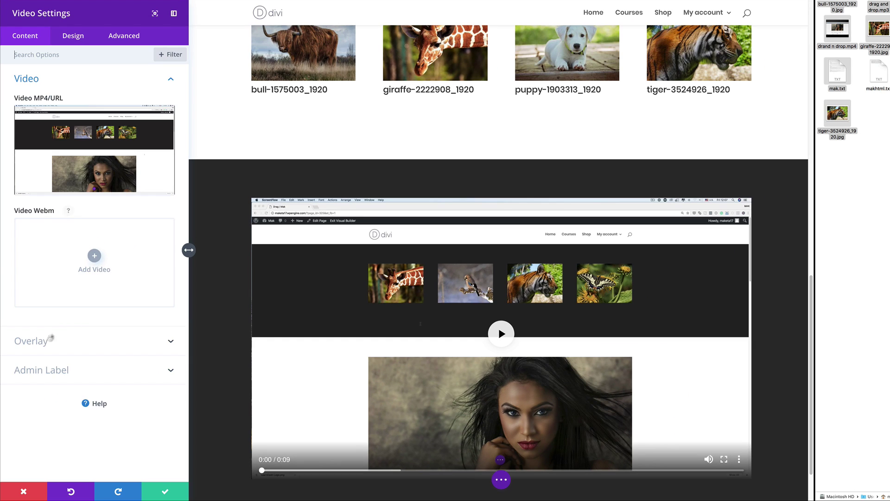
pyautogui.click(26, 329)
pyautogui.click(95, 176)
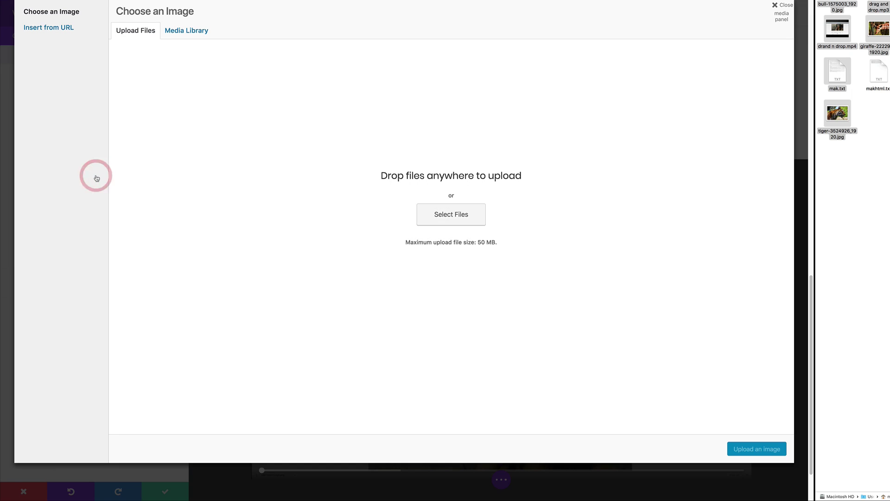
pyautogui.click(183, 30)
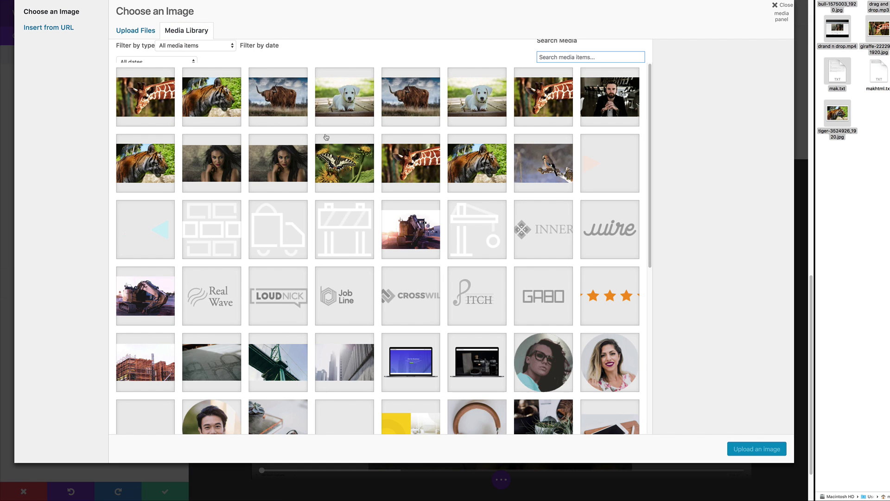
pyautogui.click(290, 169)
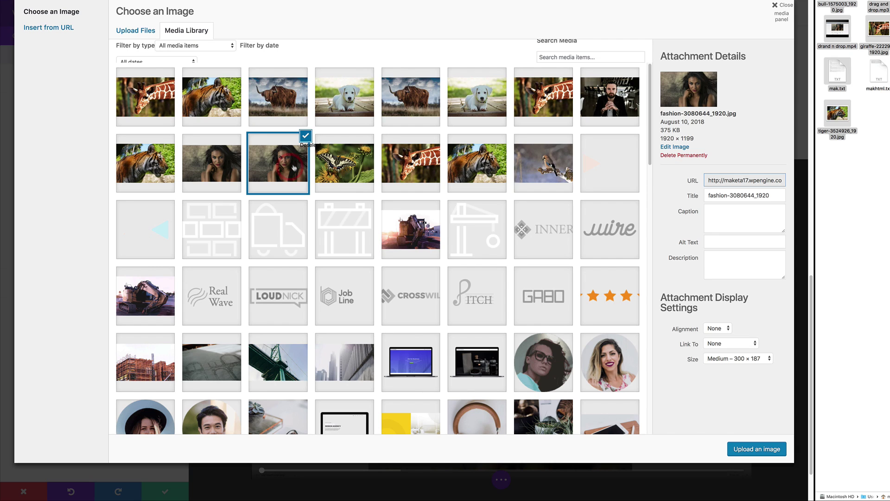
pyautogui.click(756, 449)
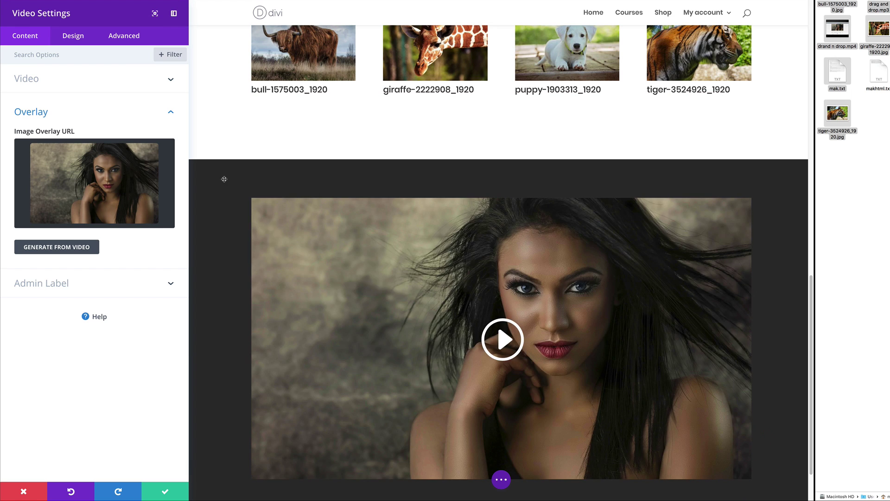
pyautogui.click(165, 492)
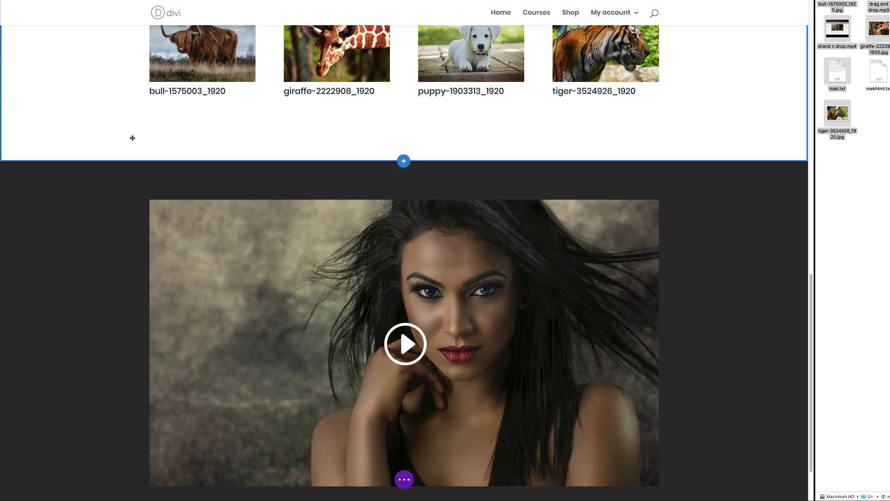
# Order the gallery images giraffe, bull, tiger, puppy and turn off pagination, titles and captions.
pyautogui.scroll(3, 133, 137)
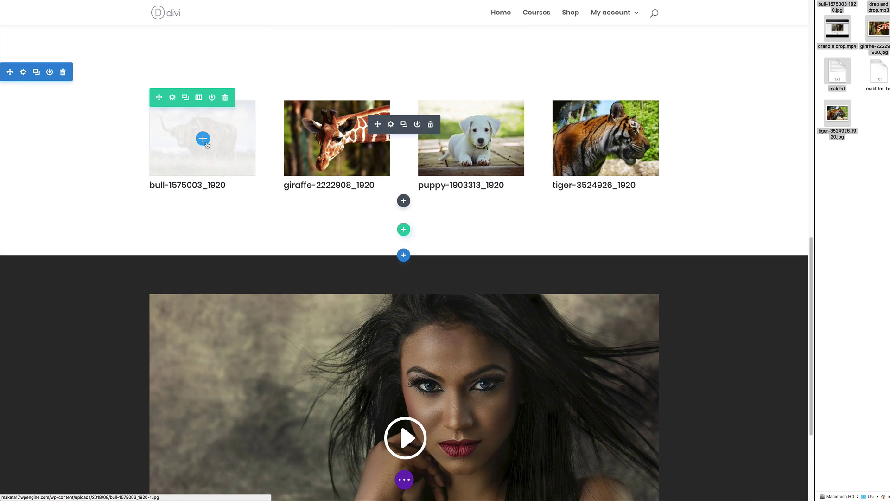
pyautogui.click(392, 124)
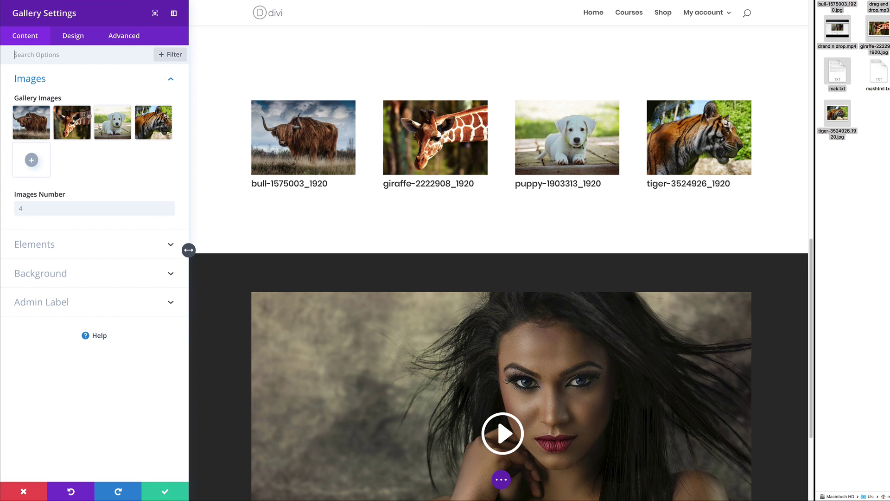
pyautogui.moveTo(72, 123); pyautogui.dragTo(28, 123)
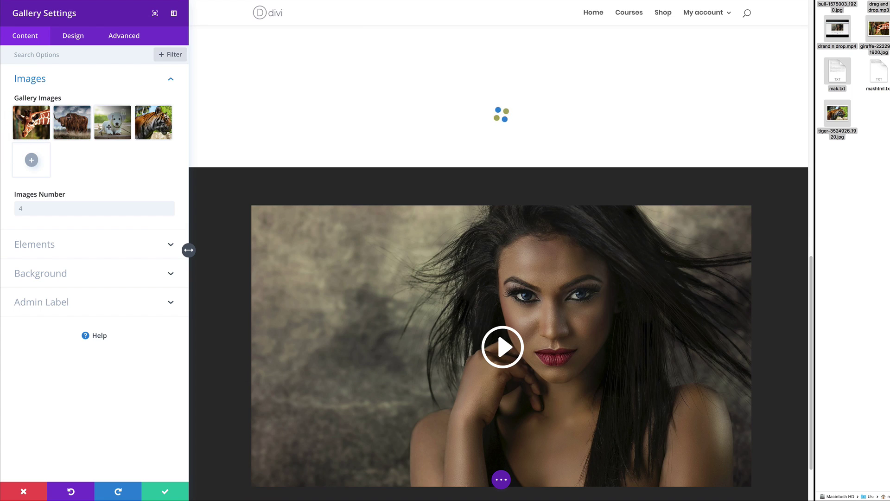
pyautogui.moveTo(148, 129); pyautogui.dragTo(113, 123)
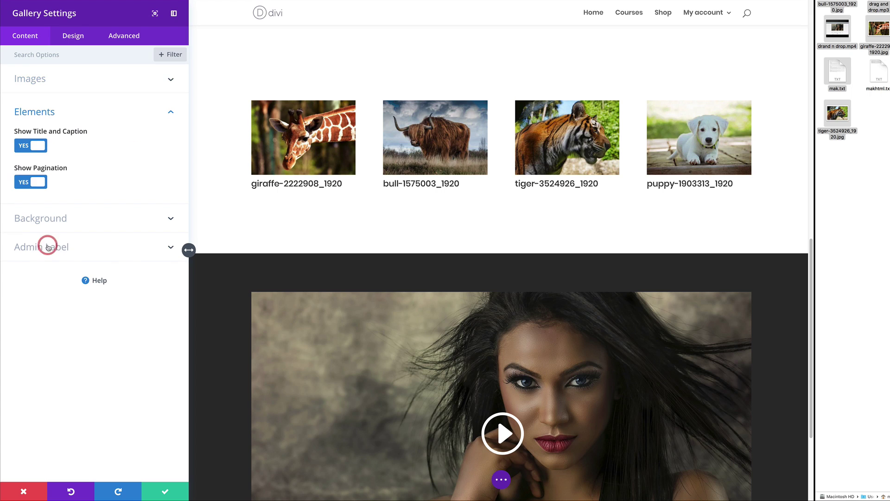
pyautogui.click(24, 183)
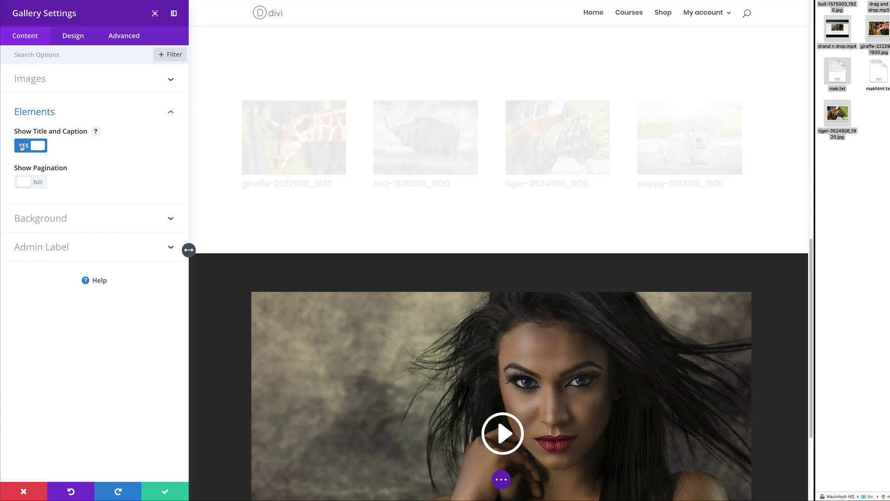
pyautogui.click(22, 148)
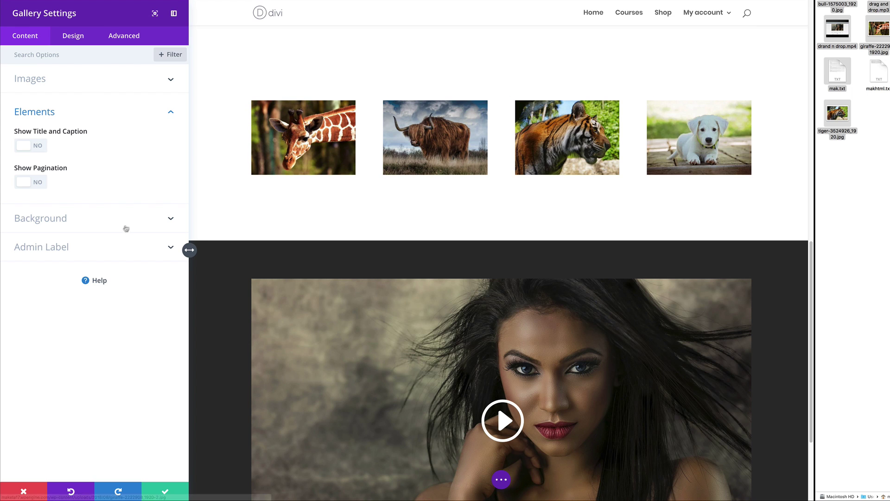
# Save the gallery, then set the image row to a 70% custom width and save.
pyautogui.click(167, 491)
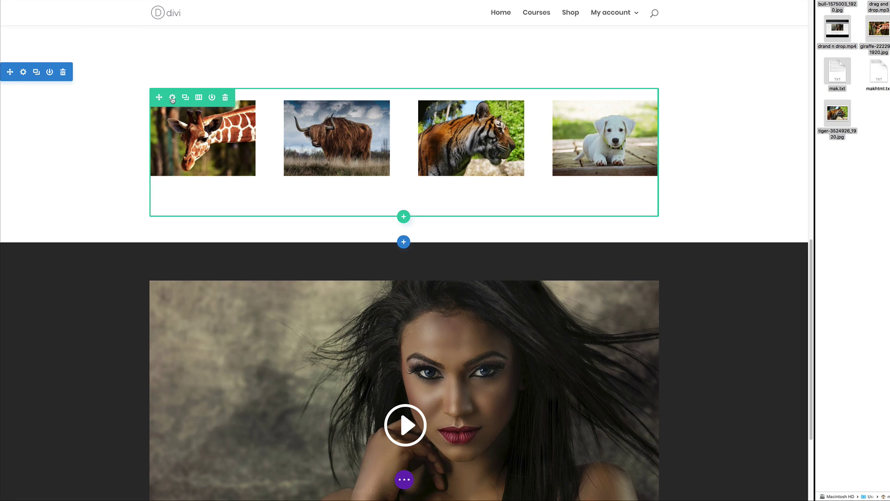
pyautogui.click(173, 98)
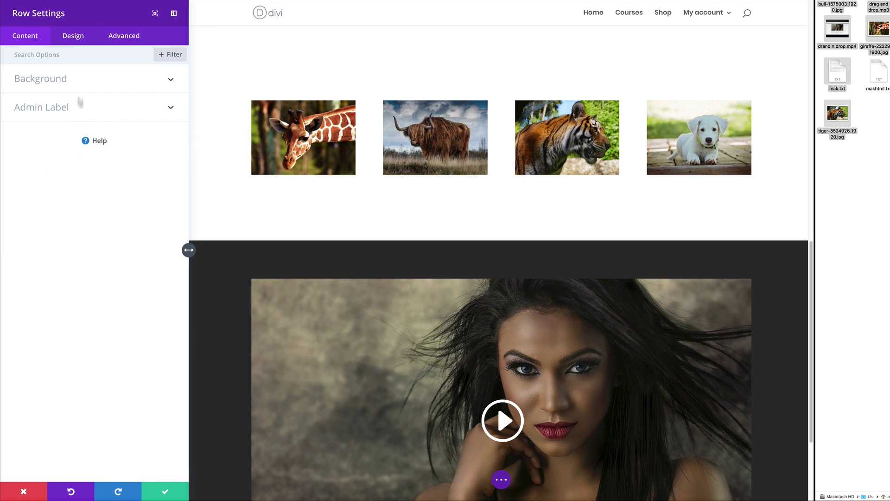
pyautogui.click(75, 39)
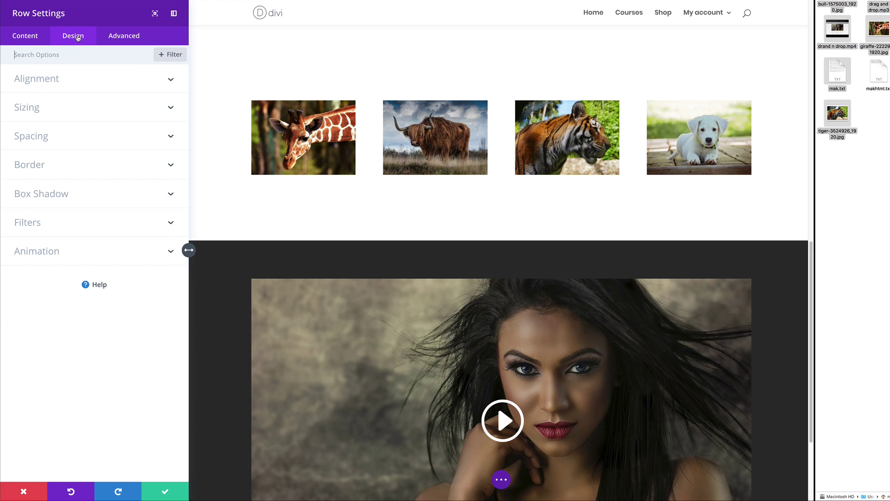
pyautogui.click(35, 110)
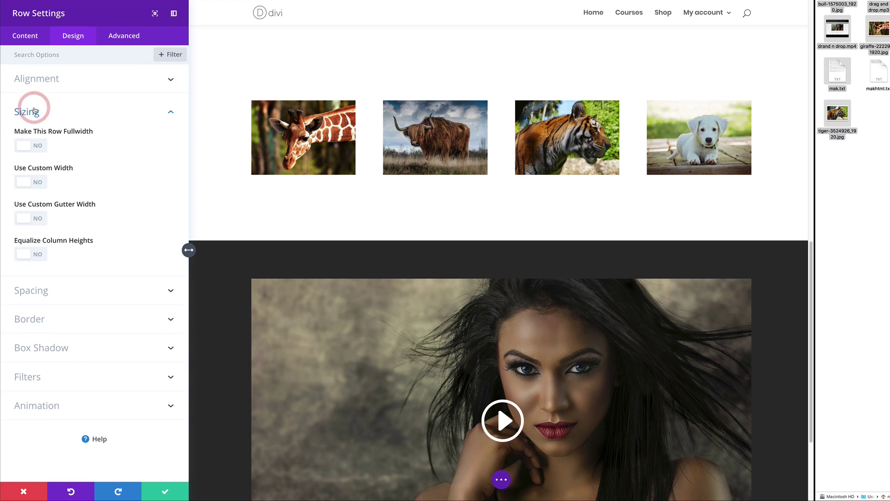
pyautogui.click(37, 183)
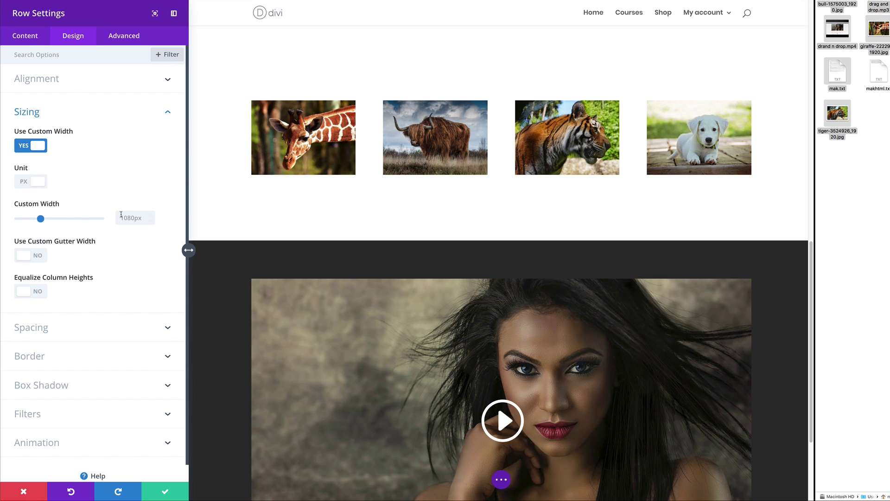
pyautogui.click(25, 182)
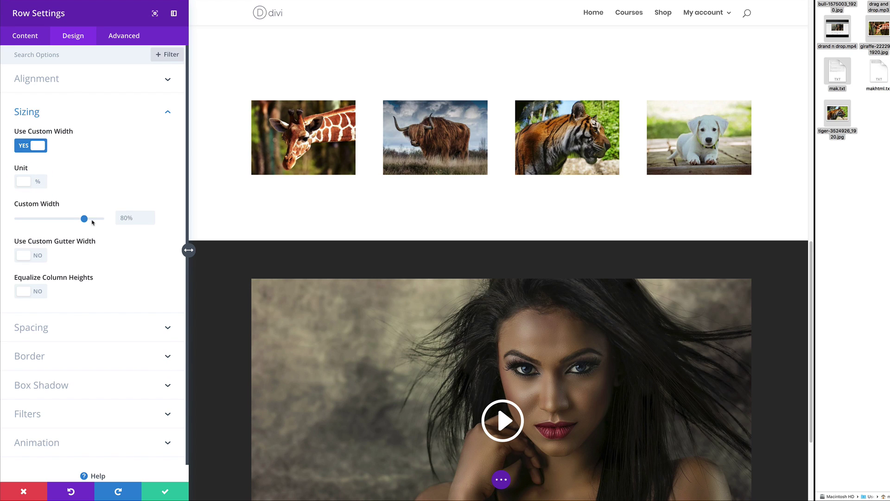
pyautogui.moveTo(82, 220); pyautogui.dragTo(77, 220)
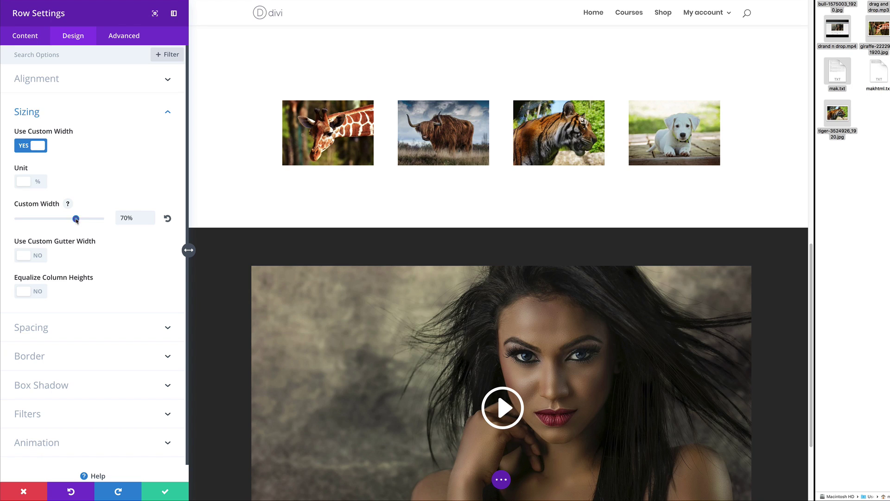
pyautogui.click(166, 490)
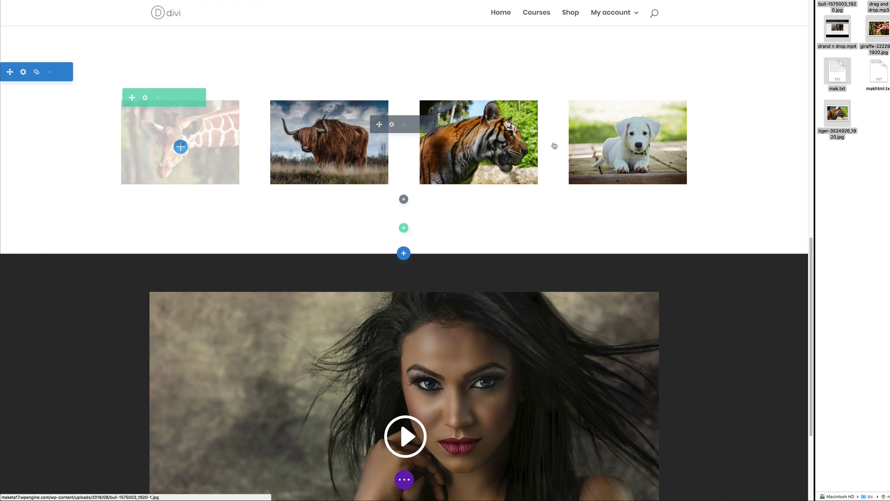
# Replace the audio player's teal background with dark maroon and save the module.
pyautogui.scroll(5, 76, 173)
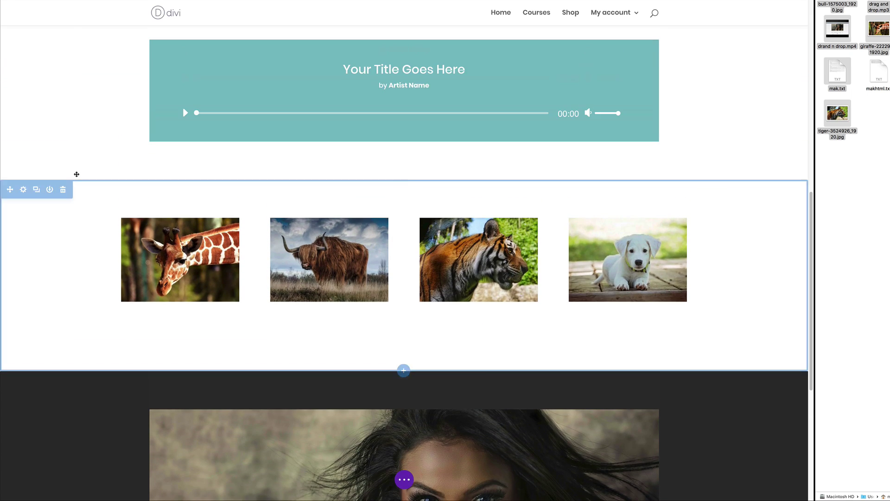
pyautogui.scroll(3, 76, 174)
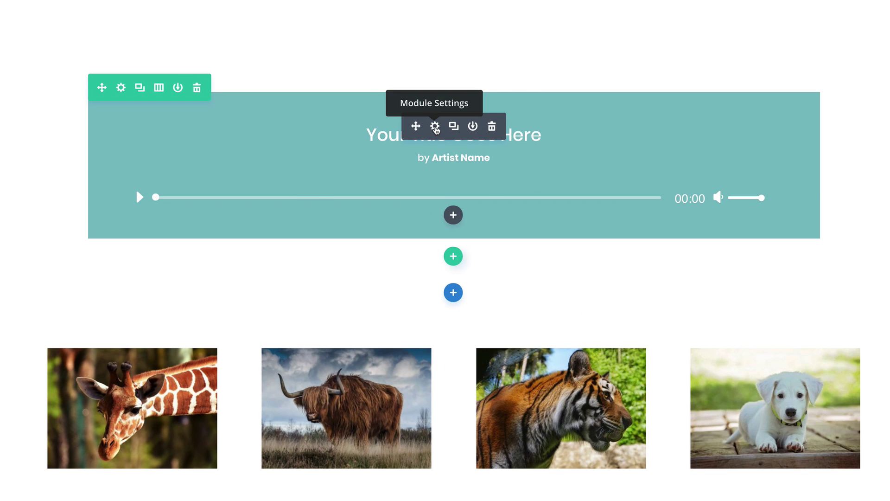
pyautogui.click(435, 126)
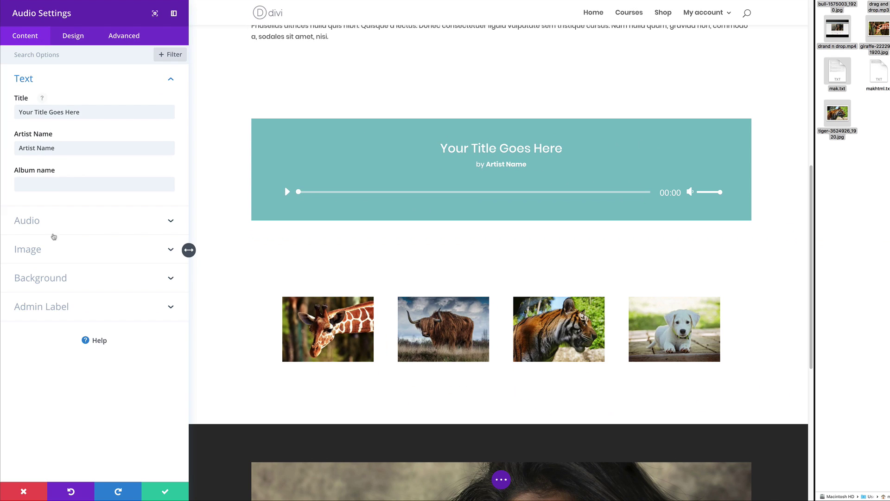
pyautogui.click(51, 281)
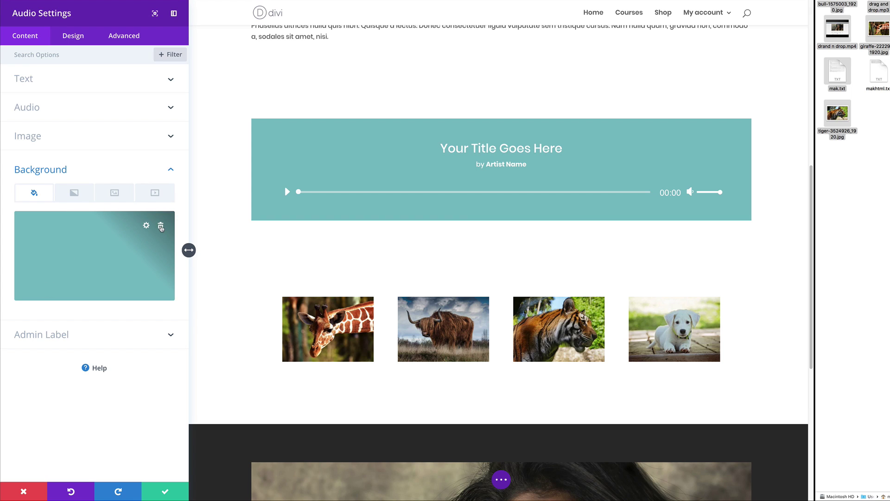
pyautogui.click(101, 239)
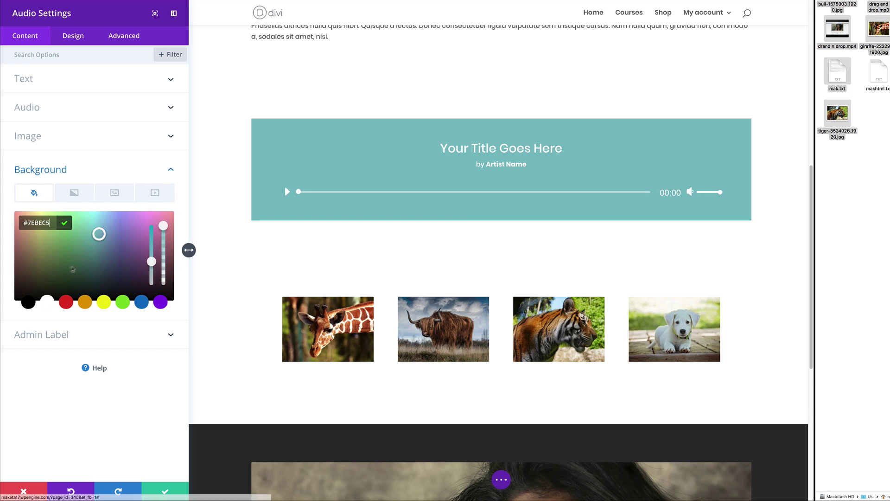
pyautogui.click(72, 269)
pyautogui.click(166, 491)
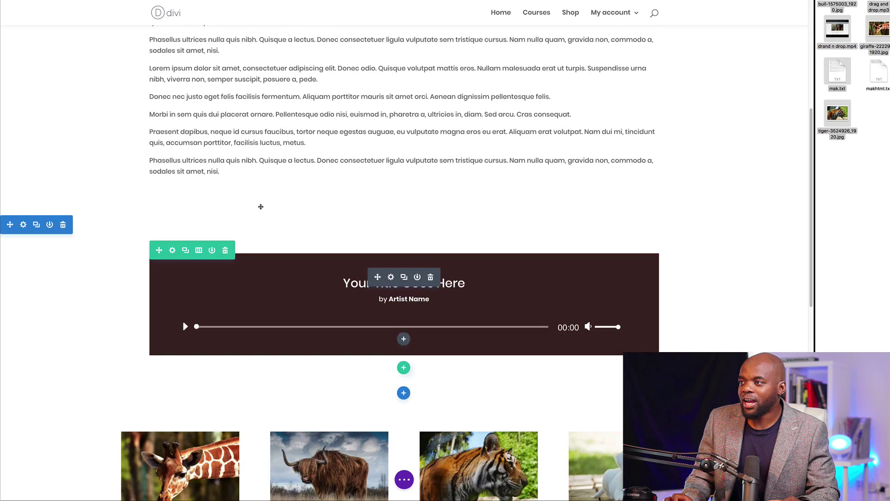
pyautogui.scroll(10, 261, 206)
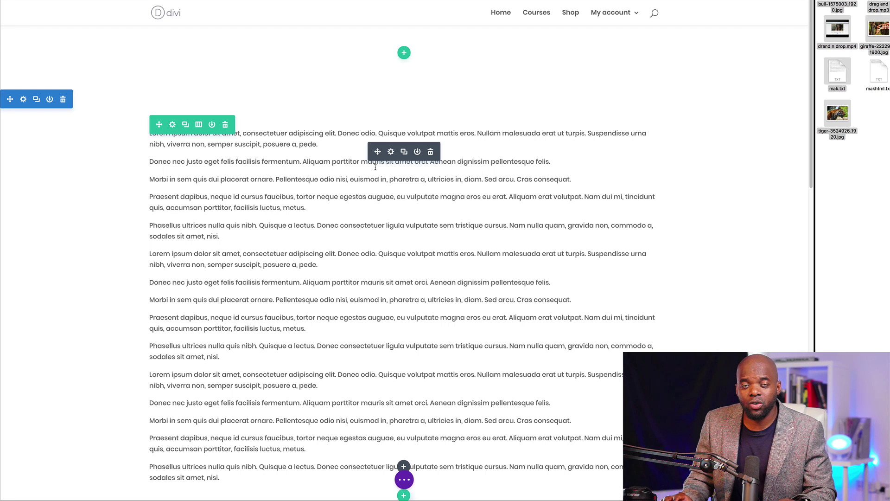
# Split the text row into two columns and move the audio player into the right column.
pyautogui.click(199, 125)
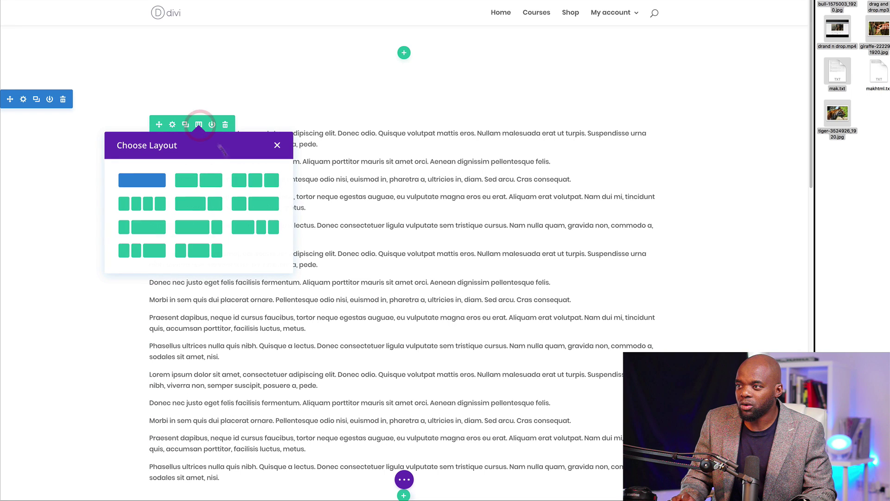
pyautogui.click(215, 181)
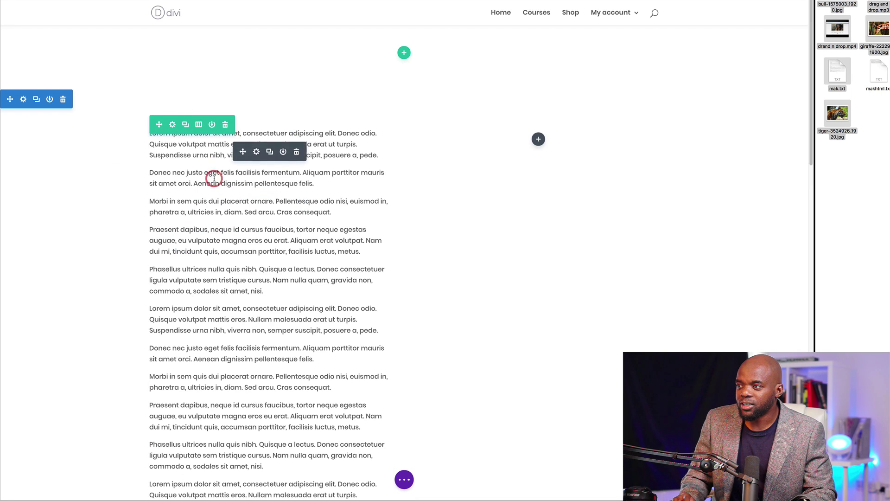
pyautogui.scroll(-5, 482, 407)
pyautogui.scroll(-3, 481, 408)
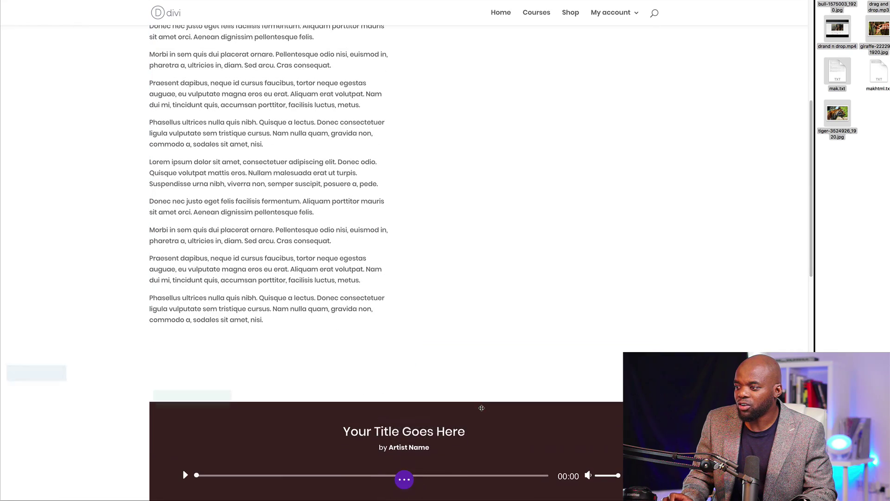
pyautogui.scroll(5, 515, 264)
pyautogui.scroll(-5, 524, 279)
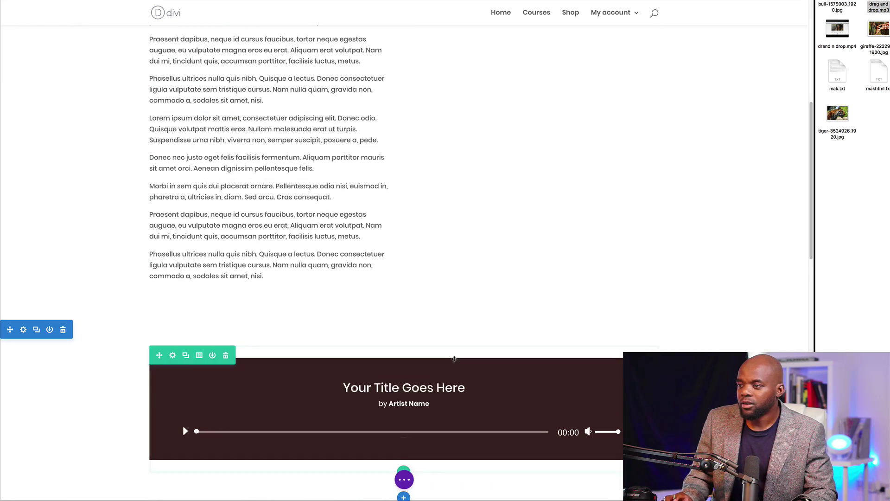
pyautogui.moveTo(377, 381); pyautogui.dragTo(511, 175)
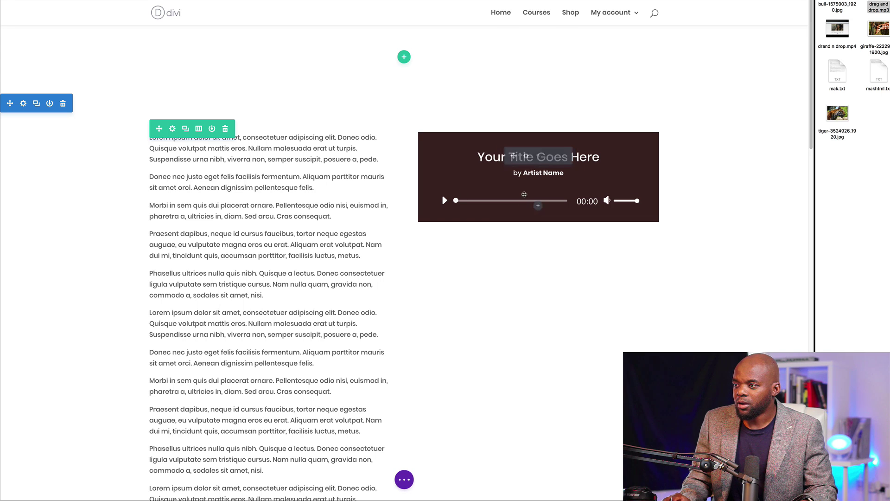
# Delete the lower lorem ipsum paragraphs, the empty text section and the animal gallery section.
pyautogui.scroll(-2, 505, 375)
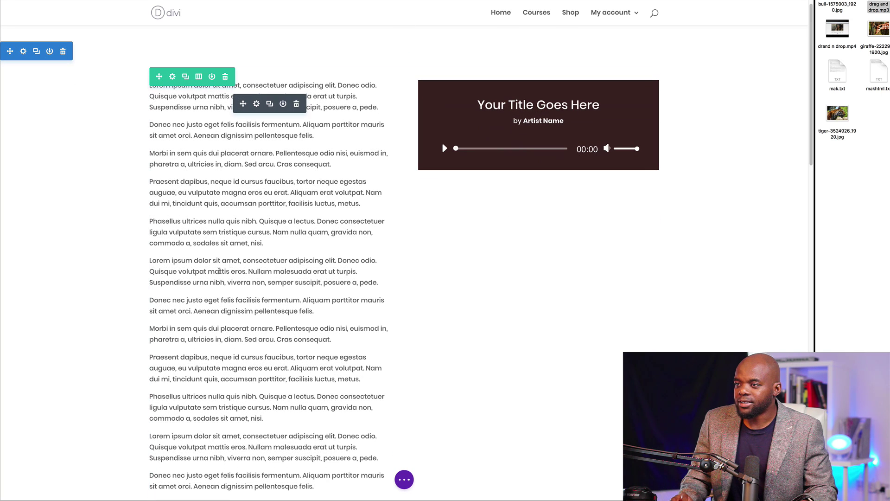
pyautogui.moveTo(150, 260); pyautogui.dragTo(347, 490)
pyautogui.press('BackSpace')
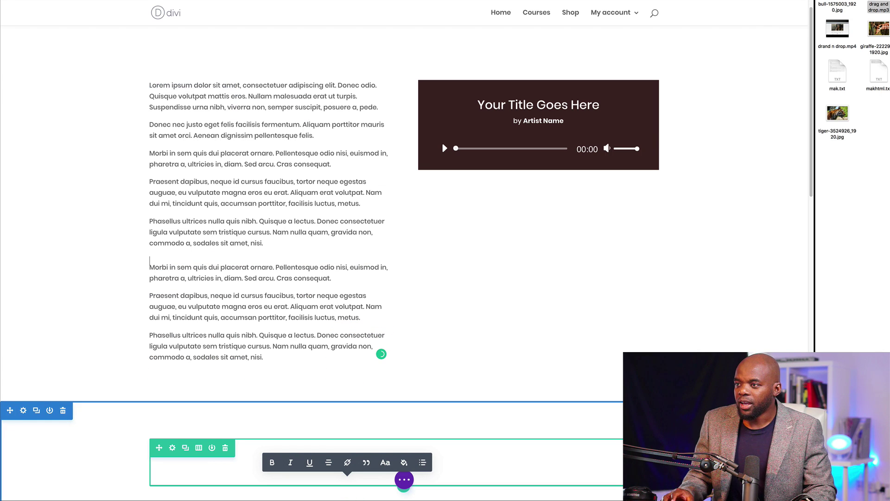
pyautogui.scroll(-4, 573, 336)
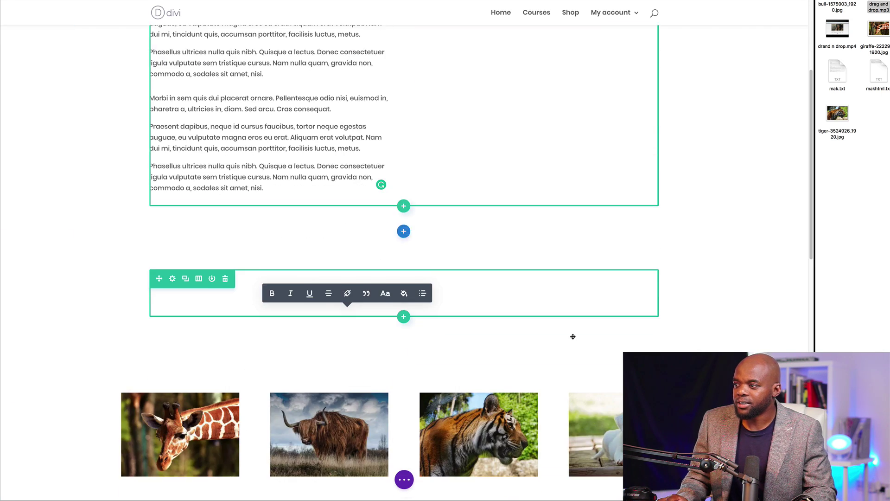
pyautogui.click(64, 236)
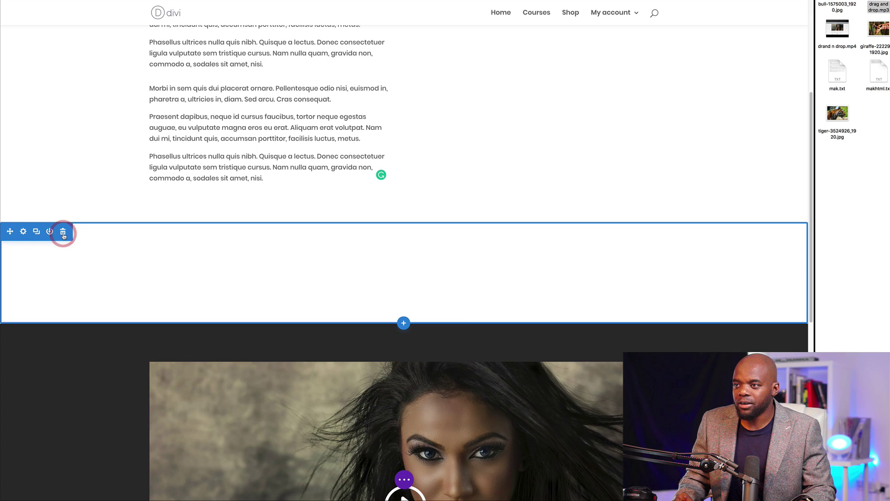
pyautogui.click(64, 234)
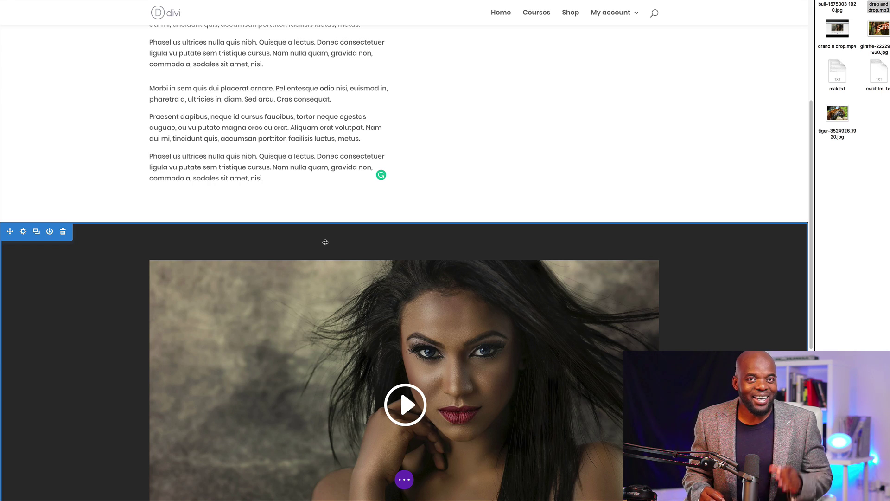
# Wipe all page modules with Clear Layout and dismiss the Insert Row prompt.
pyautogui.click(404, 479)
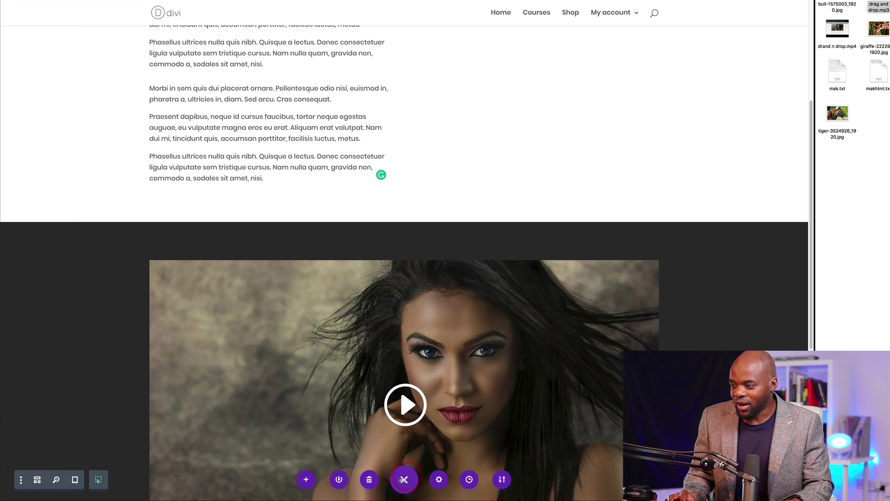
pyautogui.click(370, 481)
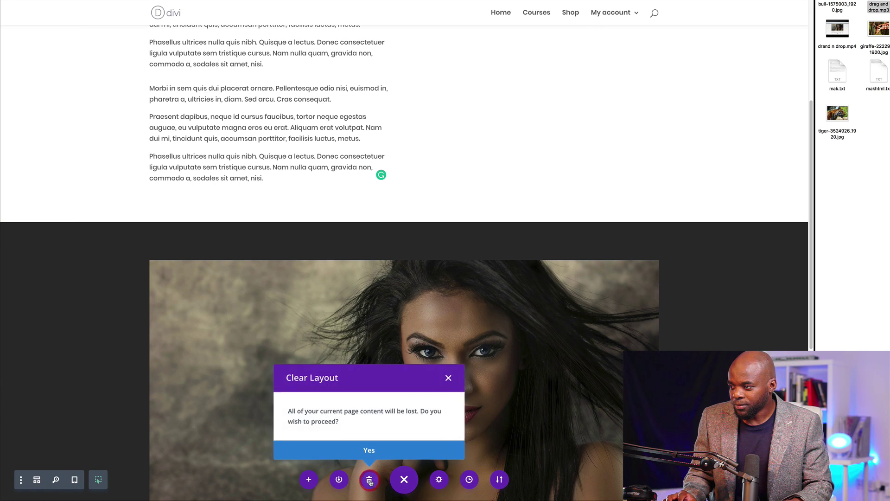
pyautogui.click(370, 448)
pyautogui.click(497, 346)
pyautogui.click(485, 94)
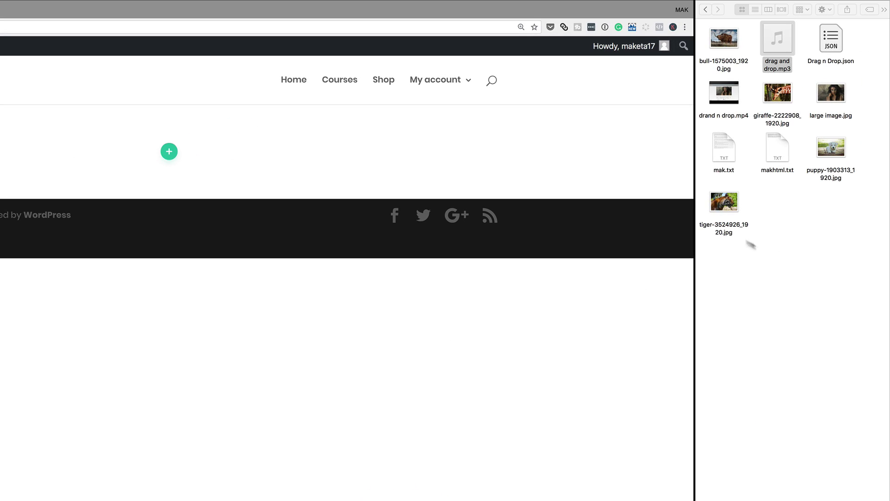
# Drop Drag n Drop.json from Finder onto the page and import it as a Divi Builder layout.
pyautogui.click(786, 245)
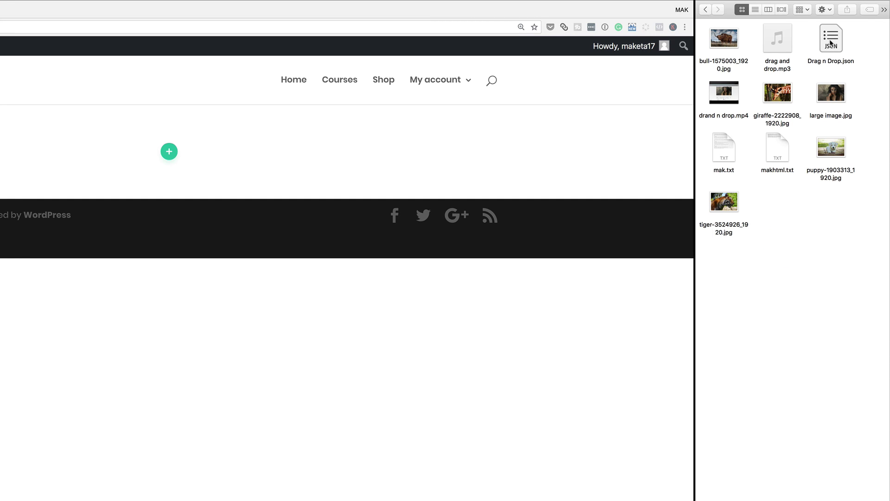
pyautogui.moveTo(831, 42); pyautogui.dragTo(174, 160)
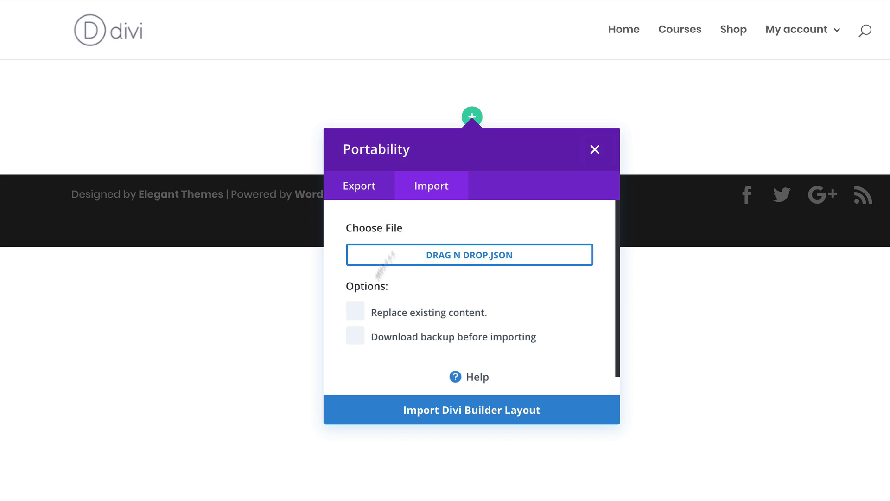
pyautogui.click(482, 412)
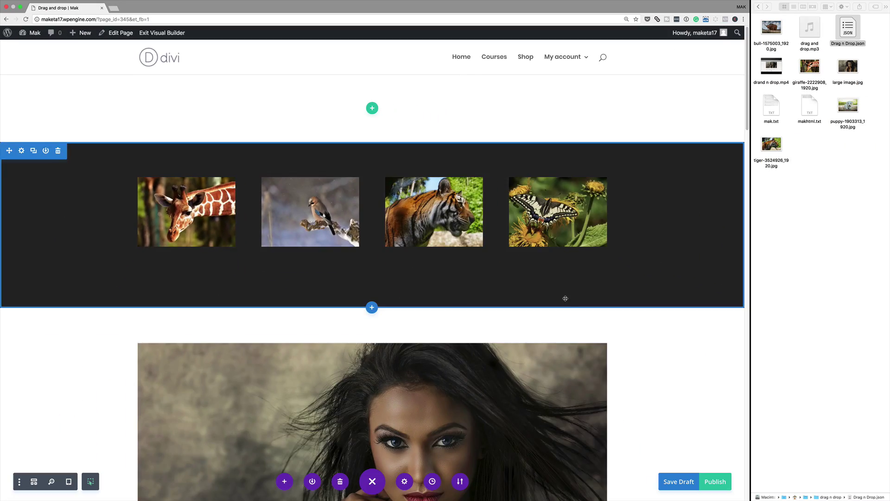
pyautogui.scroll(-6, 653, 354)
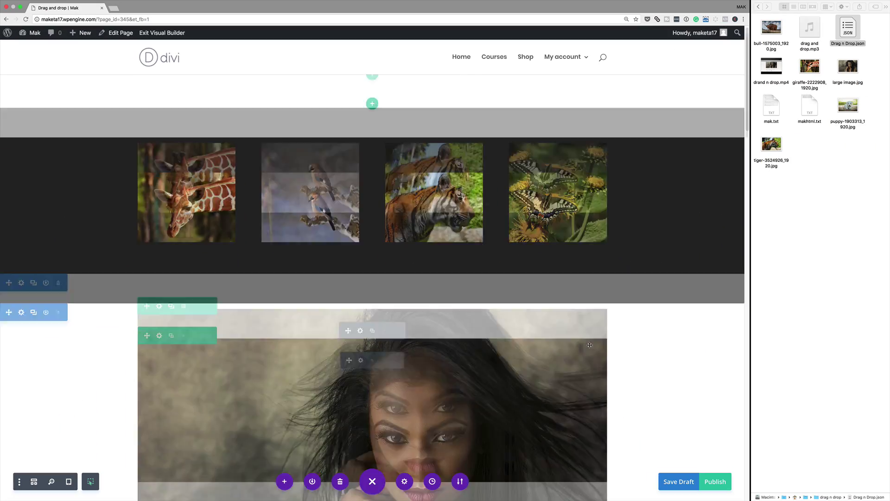
pyautogui.scroll(-20, 590, 344)
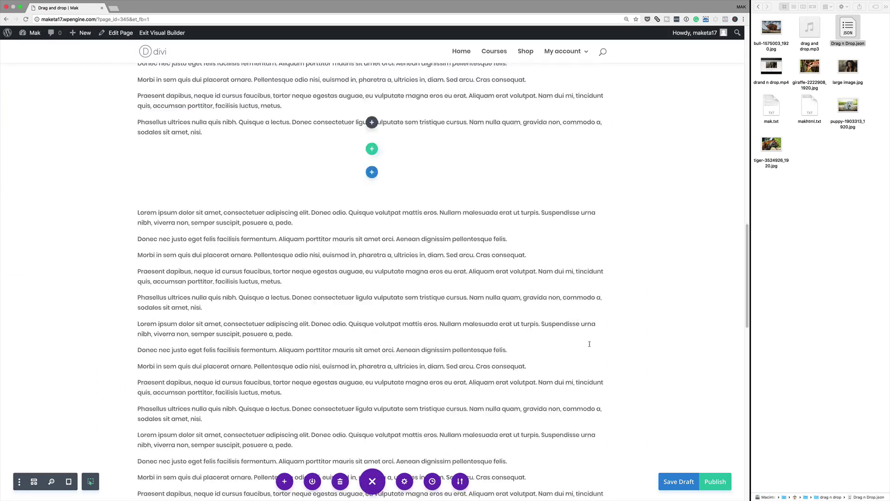
pyautogui.scroll(20, 590, 346)
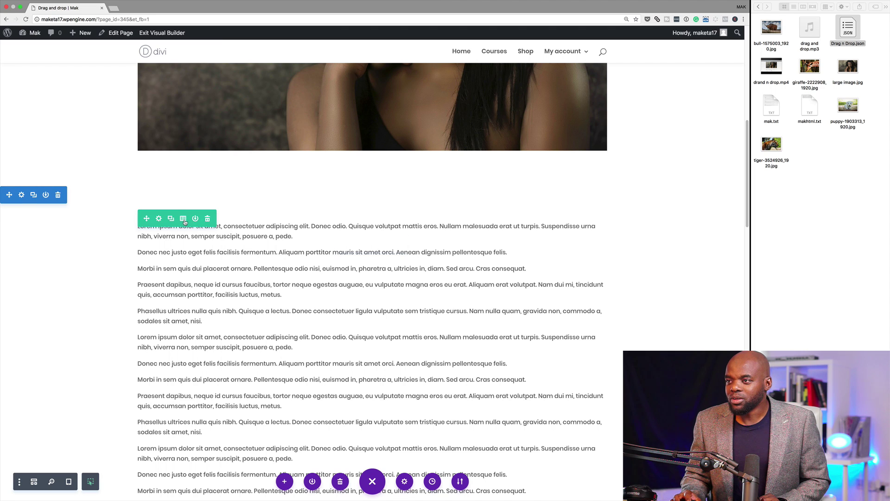
# Delete the lorem ipsum section and add a text module from makhtml.txt below the video.
pyautogui.click(58, 196)
pyautogui.scroll(-5, 201, 256)
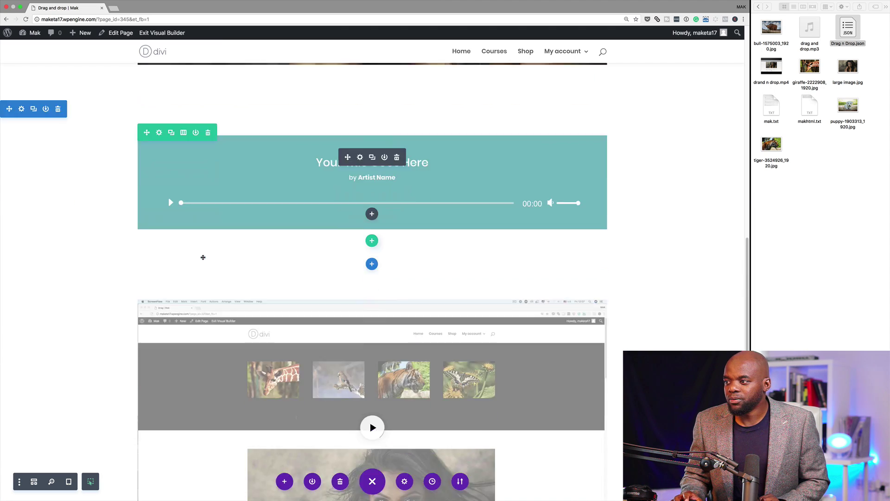
pyautogui.click(810, 105)
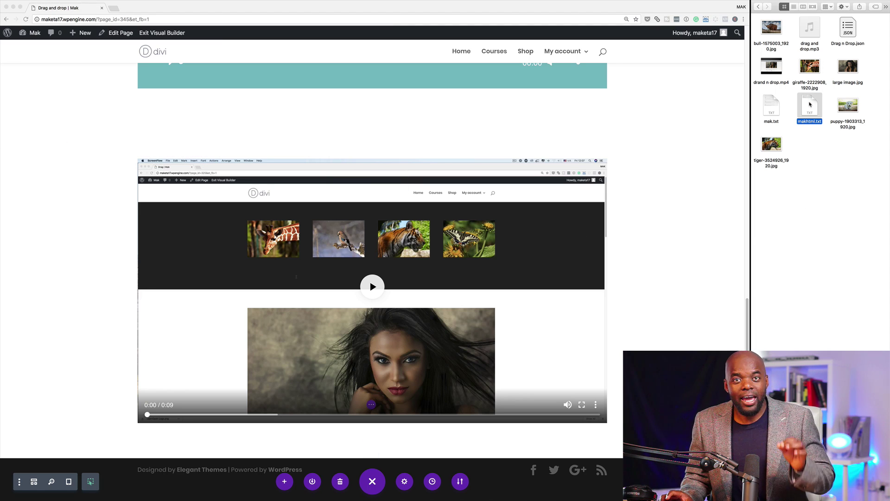
pyautogui.moveTo(810, 104); pyautogui.dragTo(370, 211)
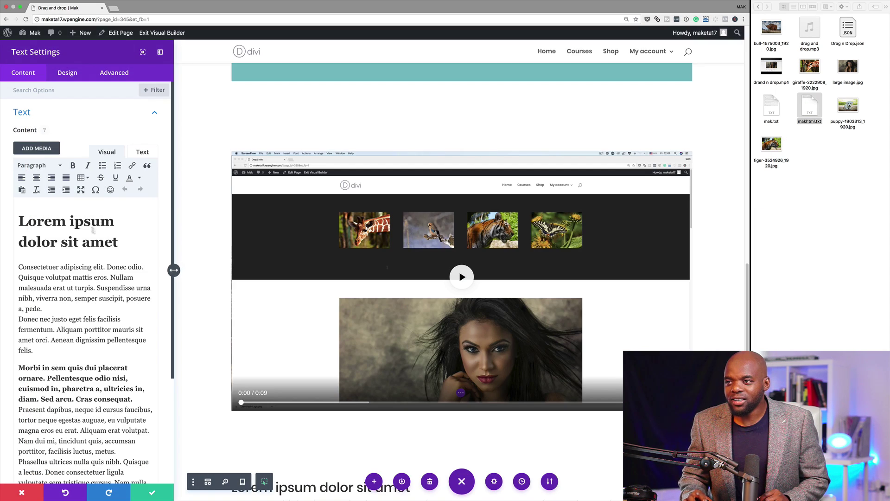
pyautogui.scroll(-5, 84, 226)
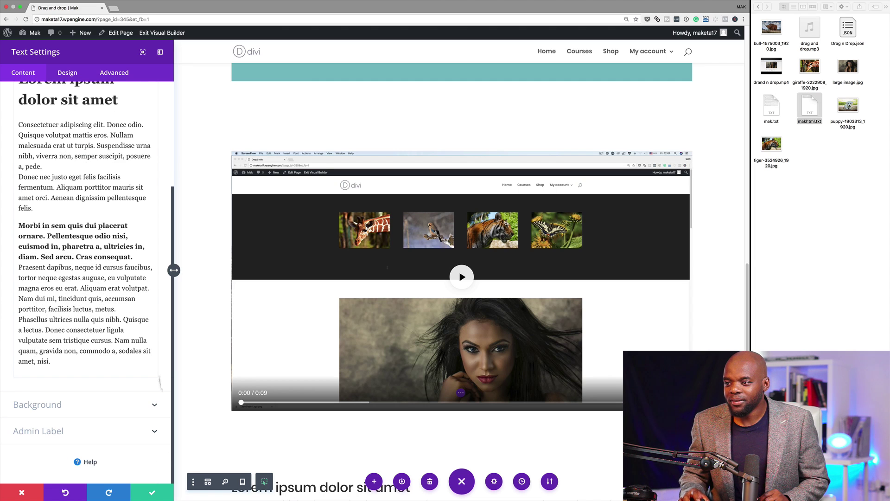
pyautogui.click(152, 492)
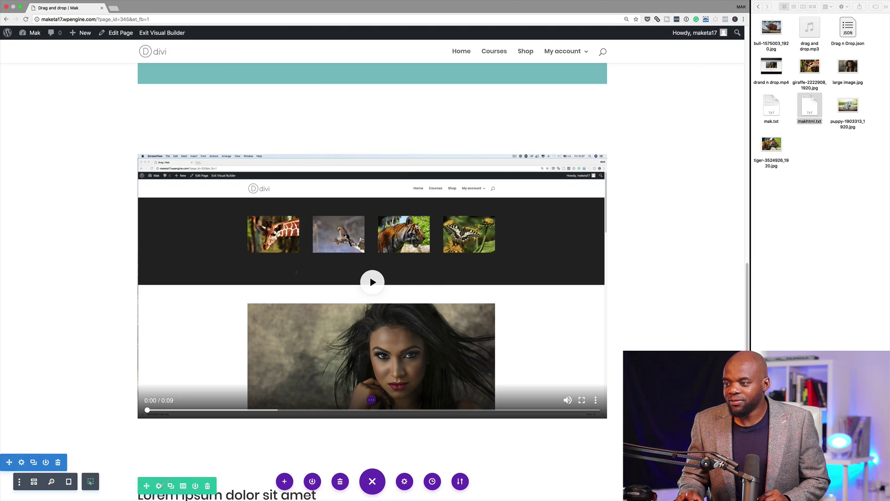
pyautogui.scroll(-3, 353, 341)
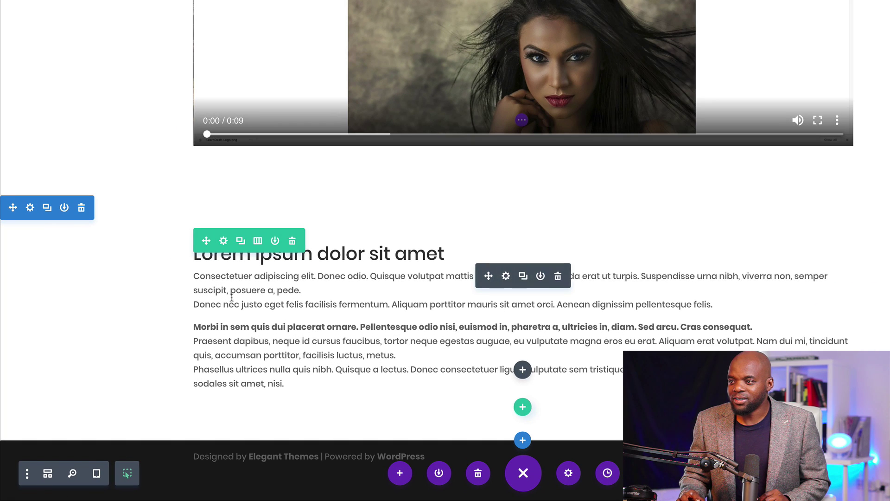